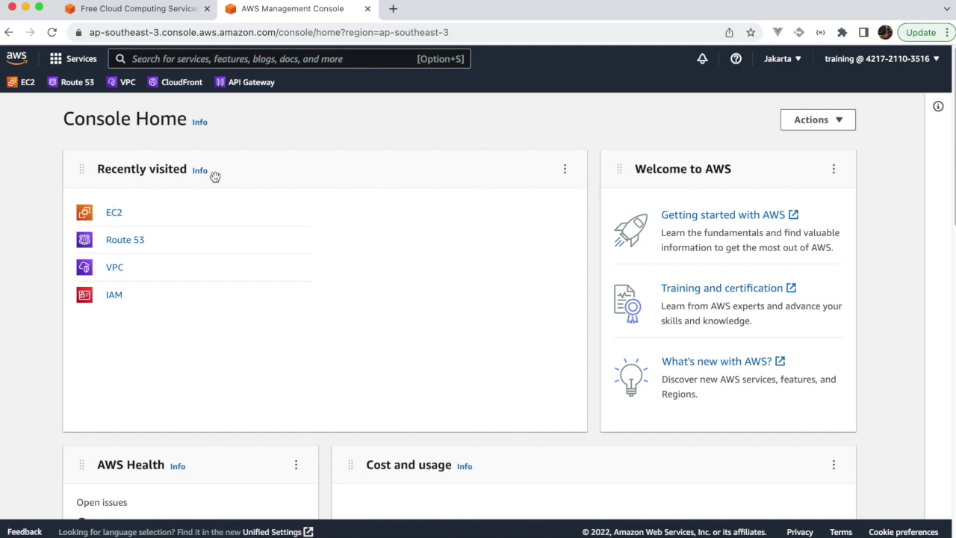
Open the EC2 service, check the AMIs owned by the account, and return to the Instances list
{"action": "left_click", "coordinate": [120, 212]}
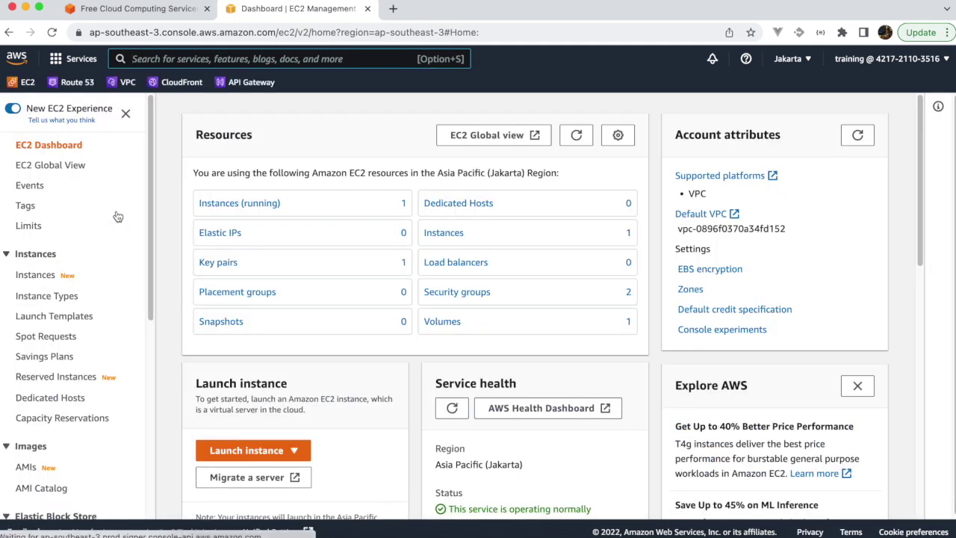
{"action": "left_click", "coordinate": [41, 276]}
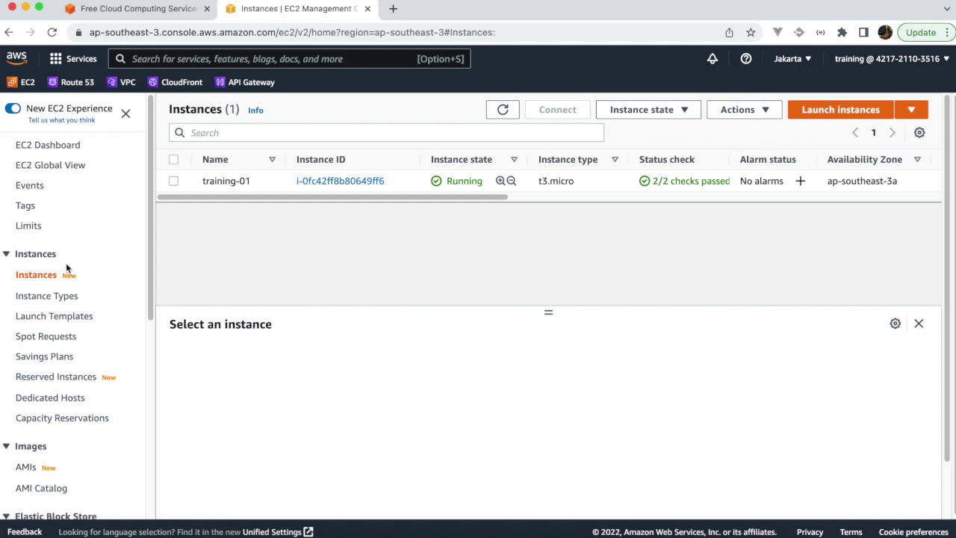
{"action": "scroll", "coordinate": [67, 269], "scroll_direction": "down", "scroll_amount": 3}
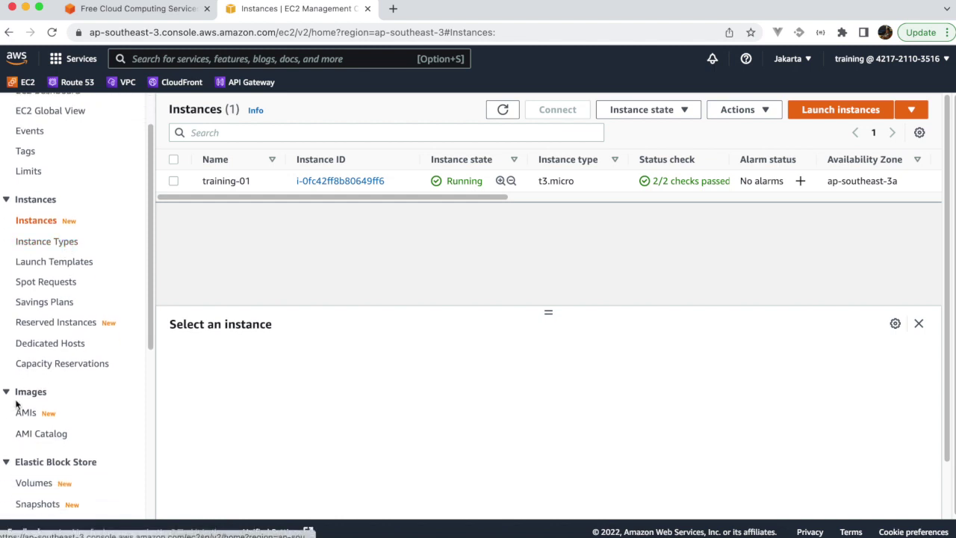
{"action": "left_click", "coordinate": [26, 414]}
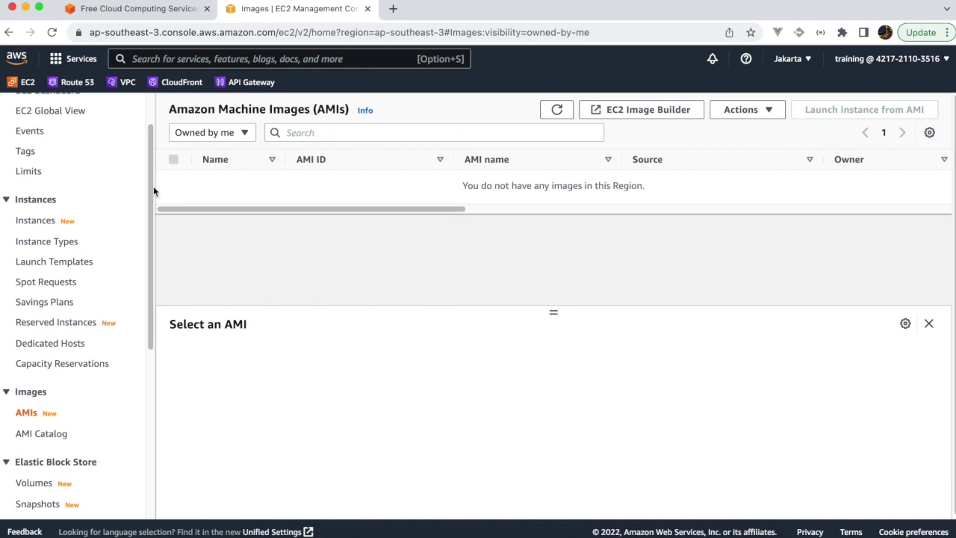
{"action": "left_click", "coordinate": [25, 221]}
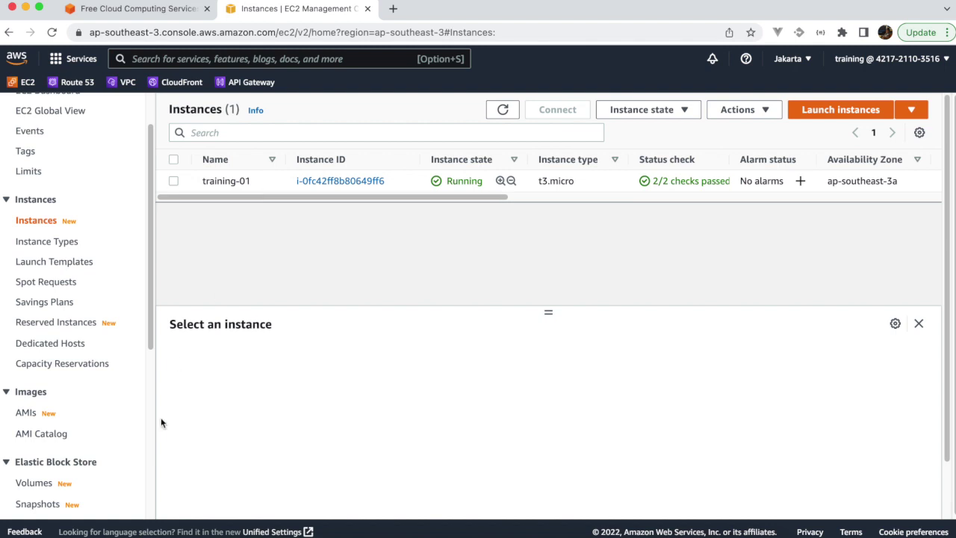
{"action": "left_click", "coordinate": [25, 414]}
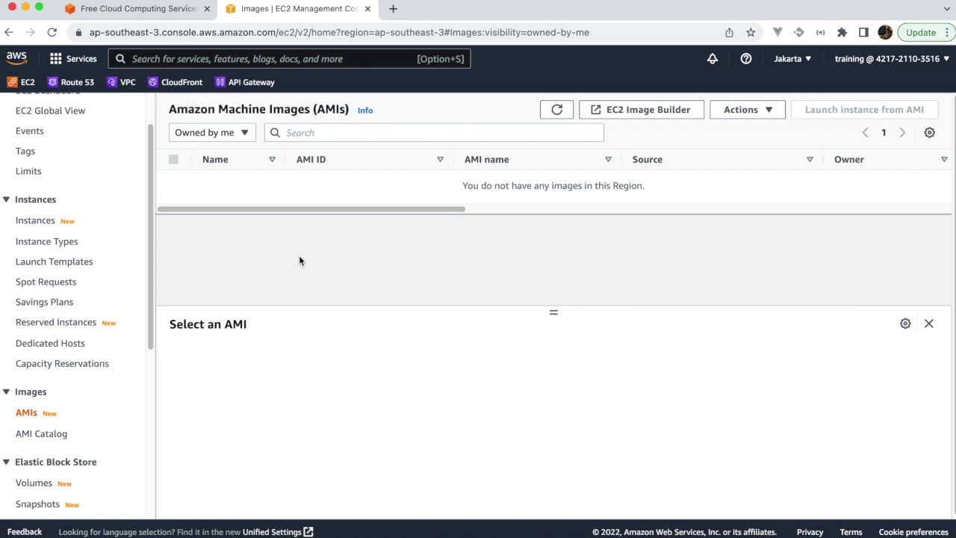
{"action": "left_click", "coordinate": [31, 221]}
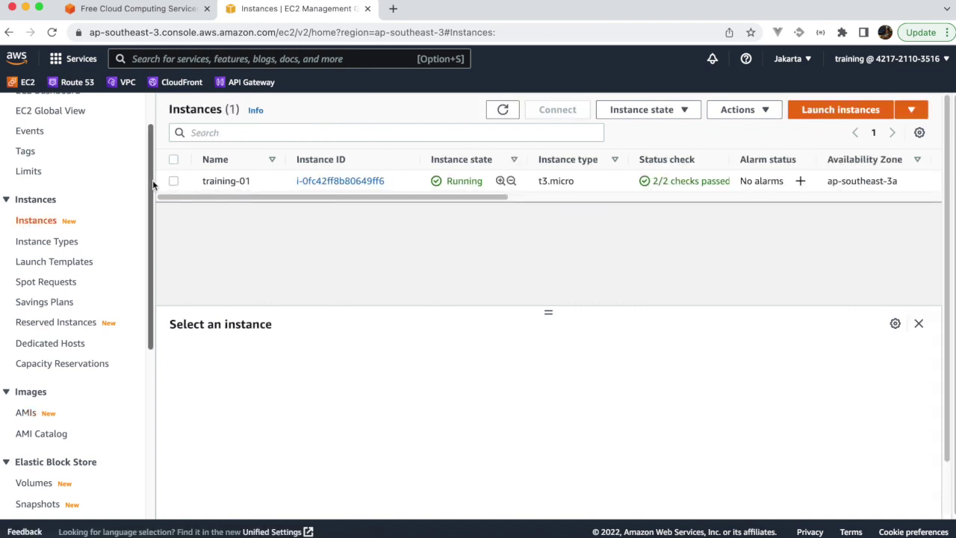
Start creating an image from the training-01 instance
{"action": "left_click", "coordinate": [174, 181]}
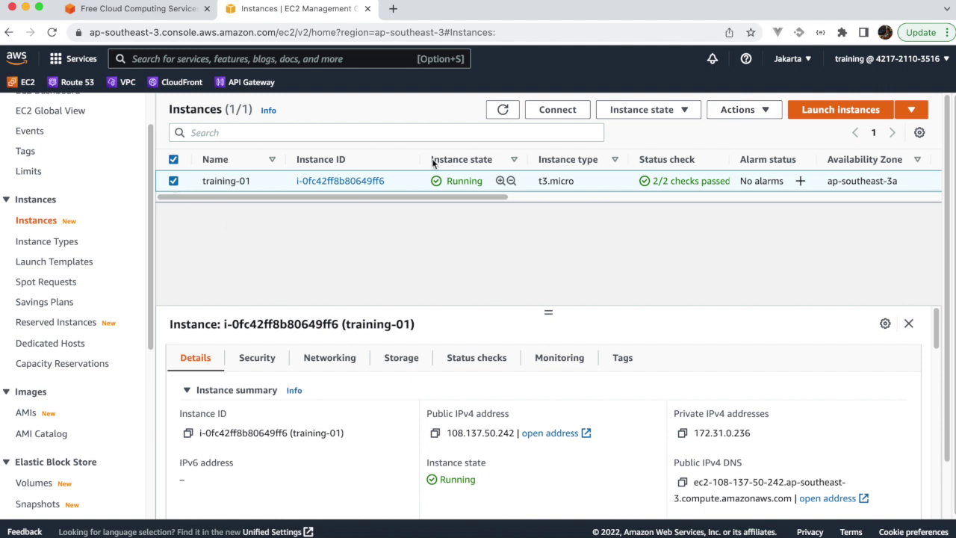
{"action": "left_click", "coordinate": [767, 117]}
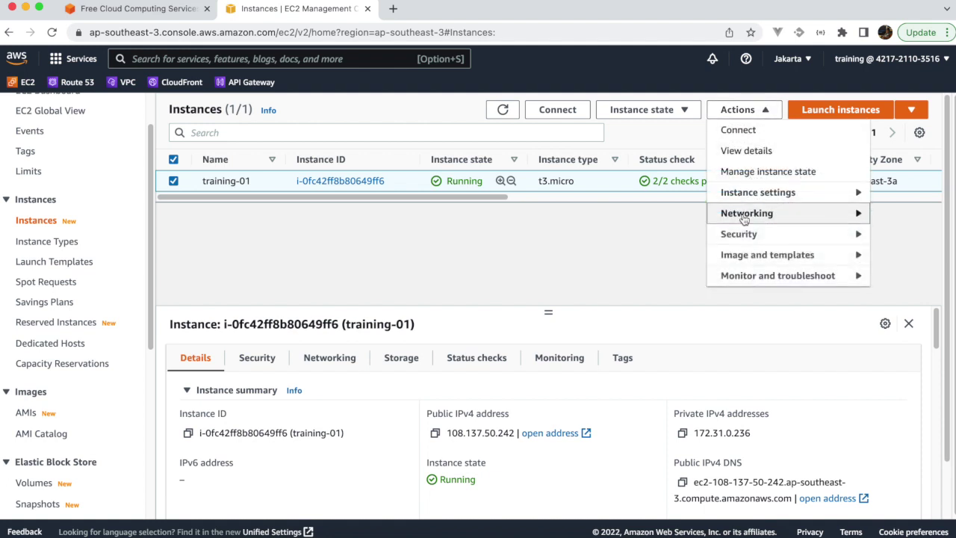
{"action": "mouse_move", "coordinate": [737, 258]}
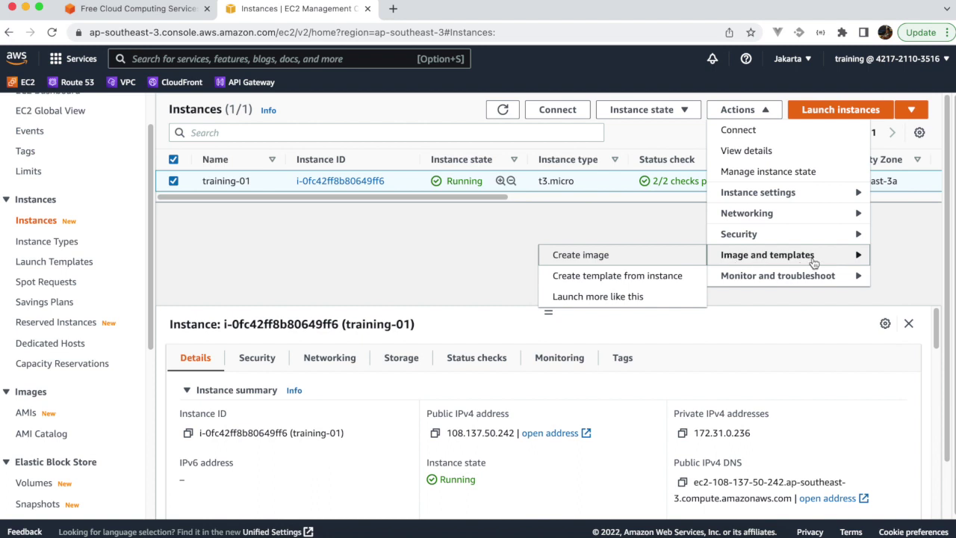
{"action": "left_click", "coordinate": [575, 257]}
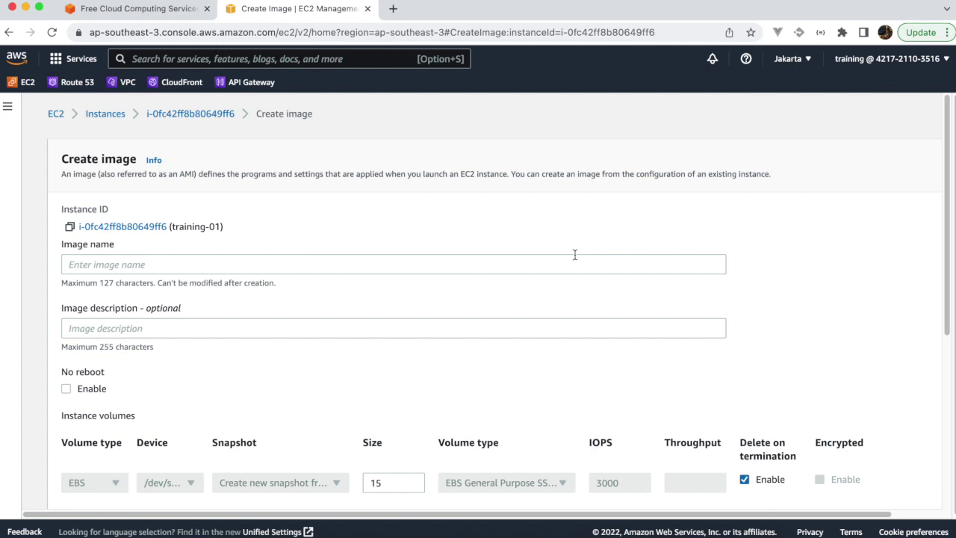
Name the new image ami-training-01
{"action": "left_click", "coordinate": [198, 265]}
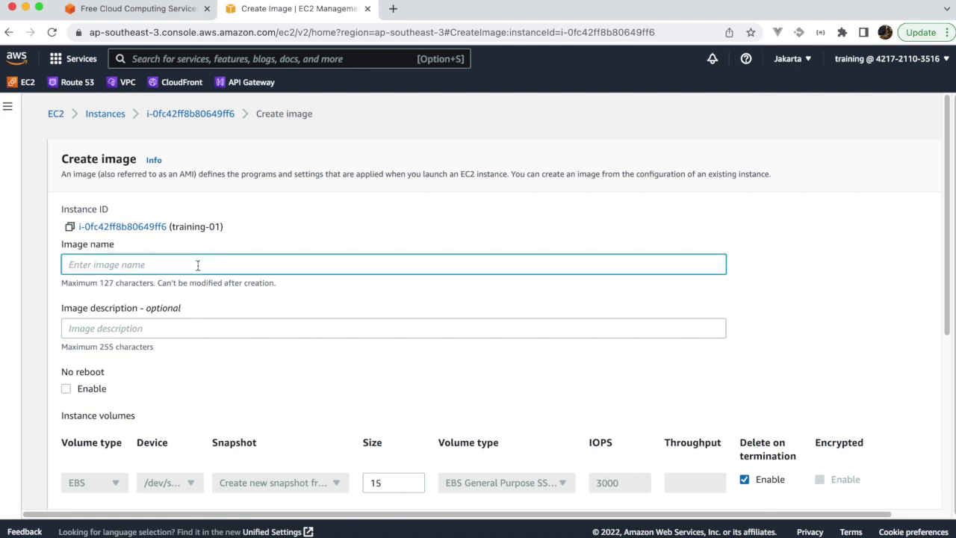
{"action": "type", "text": "ami-trainin"}
{"action": "type", "text": "g"}
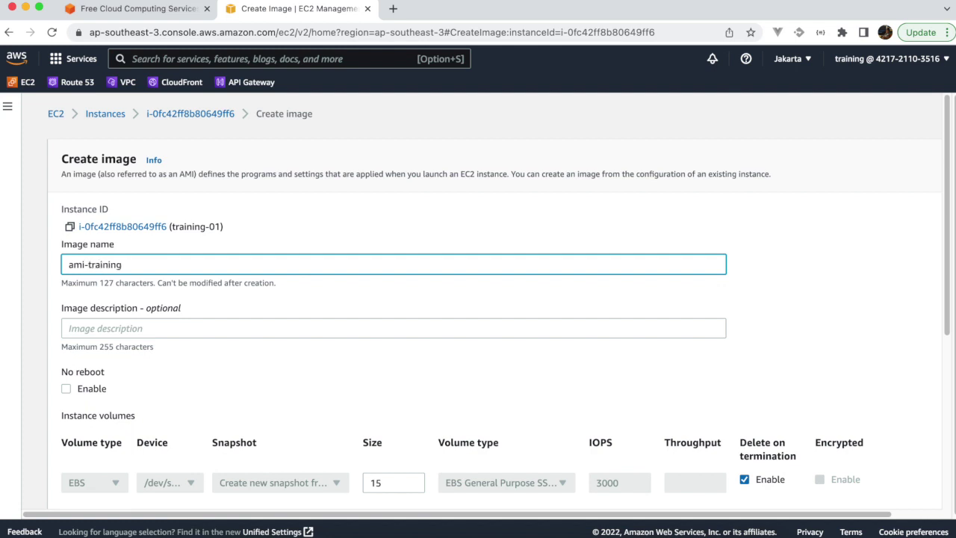
{"action": "type", "text": "-01"}
Enter the image description "ubuntu, nginx, php, redis, mysql"
{"action": "left_click", "coordinate": [150, 329]}
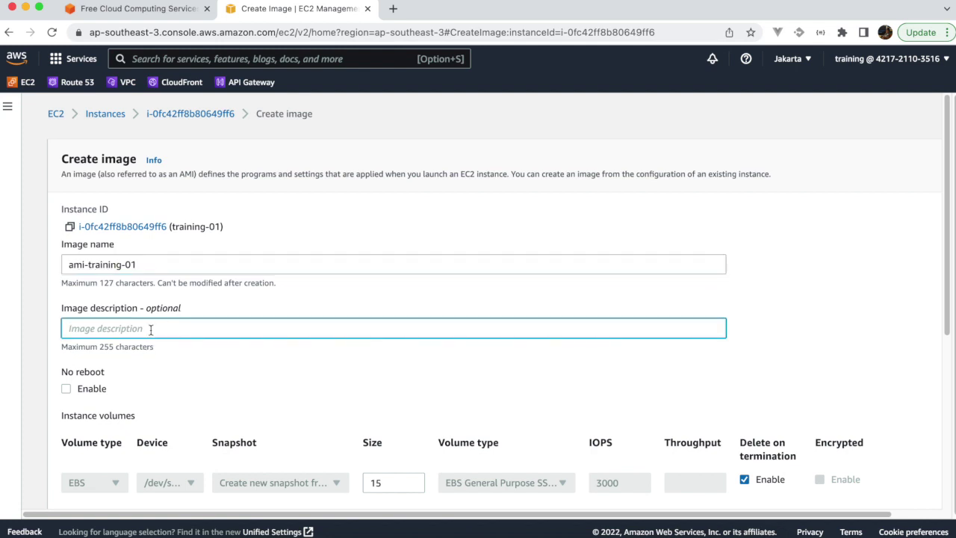
{"action": "type", "text": "ng"}
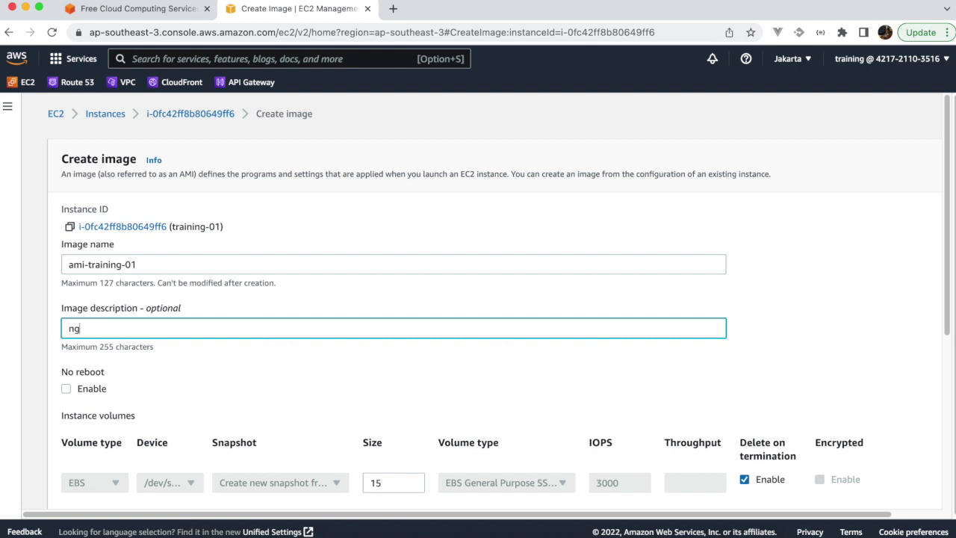
{"action": "type", "text": "inx, php, redis, mysql"}
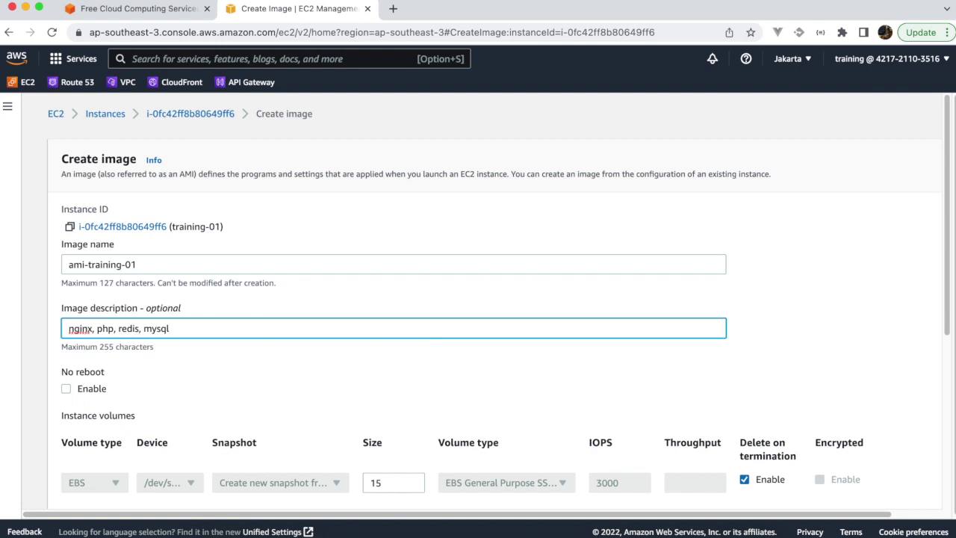
{"action": "left_click", "coordinate": [71, 327]}
{"action": "type", "text": "ubuntu,"}
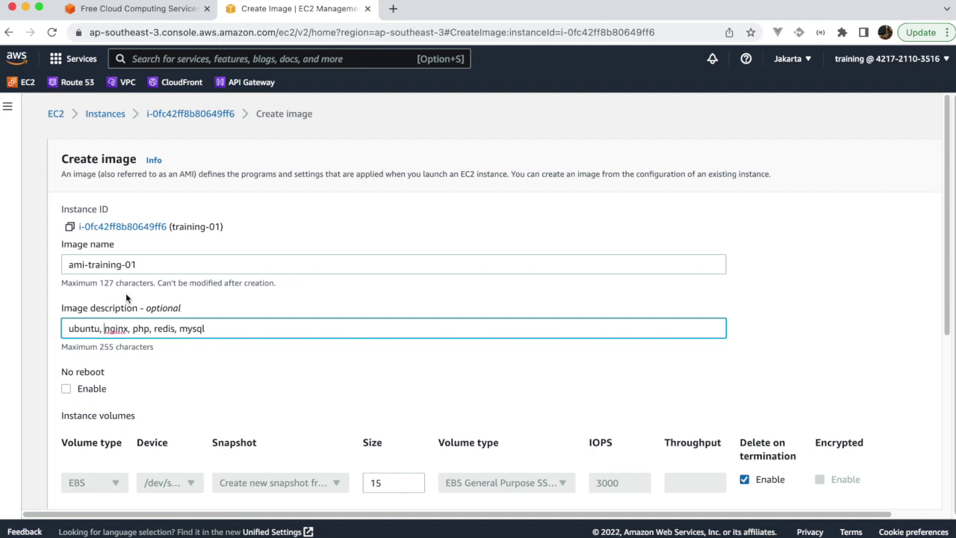
{"action": "left_click", "coordinate": [54, 322]}
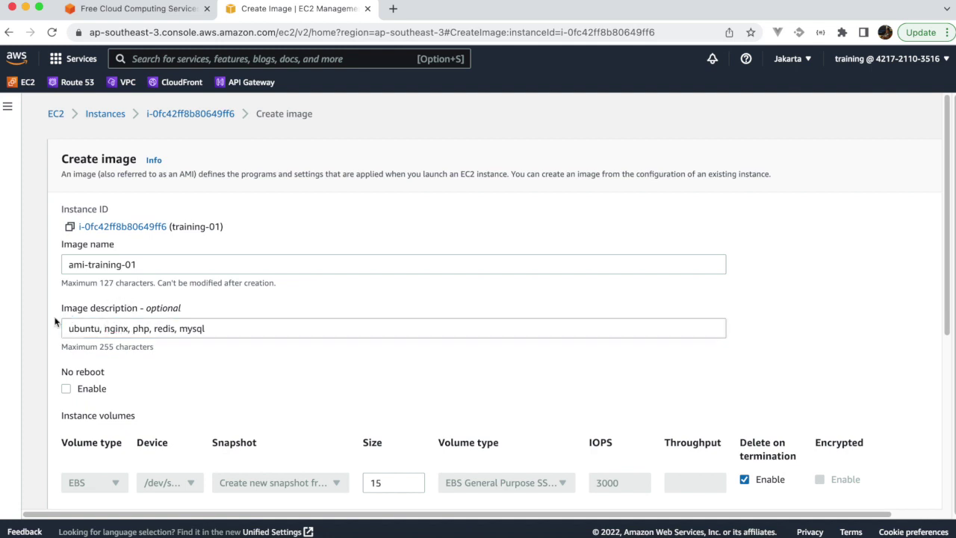
Enable No reboot for the image and review the instance volume settings, including Delete on termination
{"action": "scroll", "coordinate": [54, 322], "scroll_direction": "down", "scroll_amount": 3}
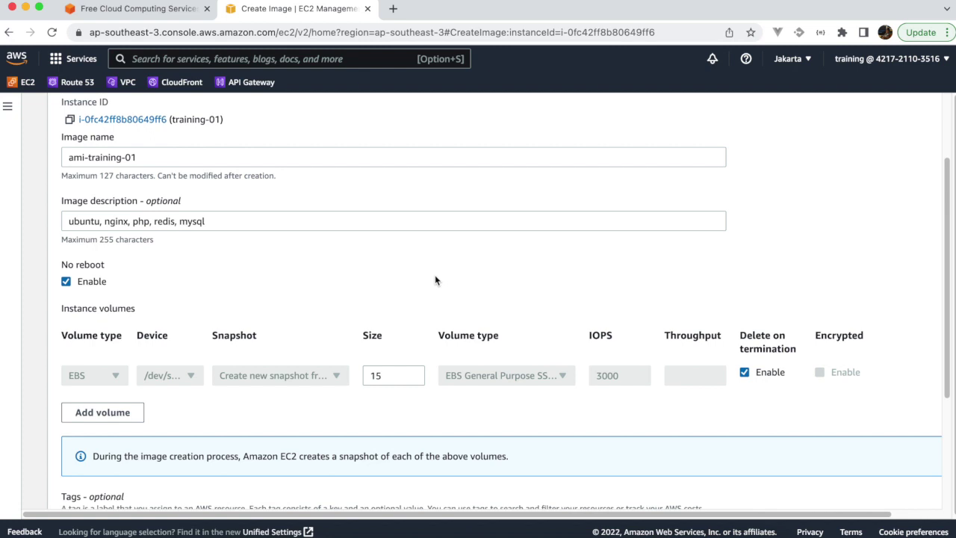
{"action": "scroll", "coordinate": [435, 280], "scroll_direction": "down", "scroll_amount": 2}
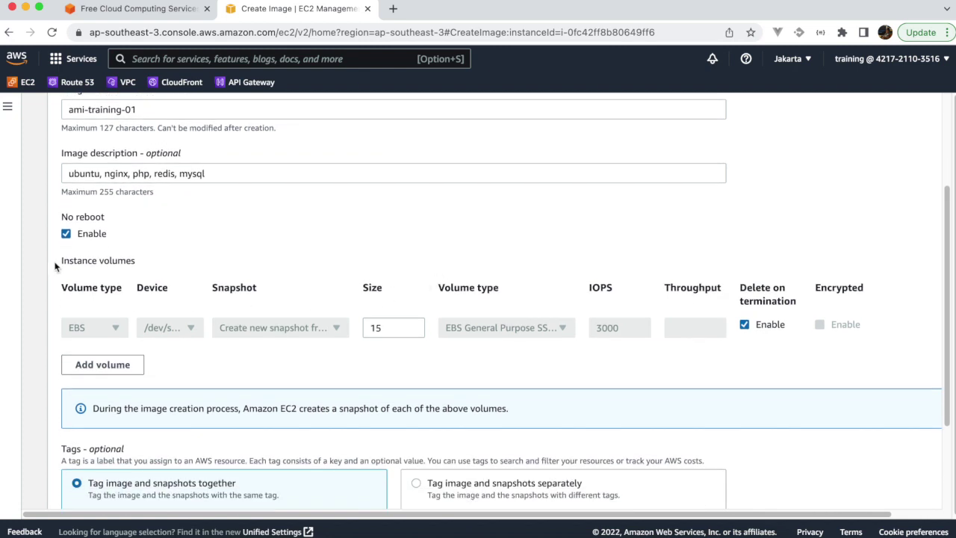
{"action": "left_click_drag", "start_coordinate": [63, 264], "coordinate": [166, 262]}
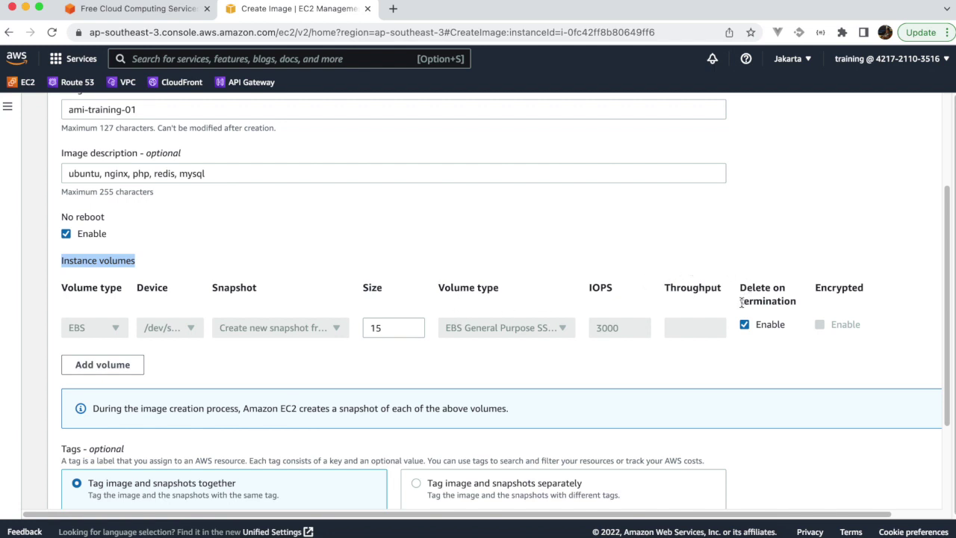
{"action": "left_click_drag", "start_coordinate": [740, 289], "coordinate": [794, 300]}
{"action": "left_click", "coordinate": [798, 248]}
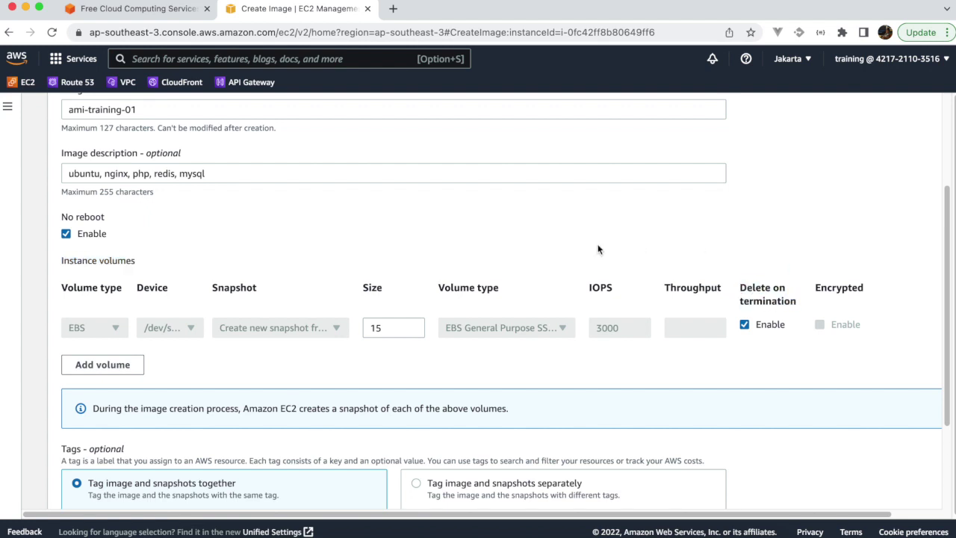
{"action": "scroll", "coordinate": [589, 251], "scroll_direction": "down", "scroll_amount": 3}
{"action": "scroll", "coordinate": [583, 333], "scroll_direction": "up", "scroll_amount": 5}
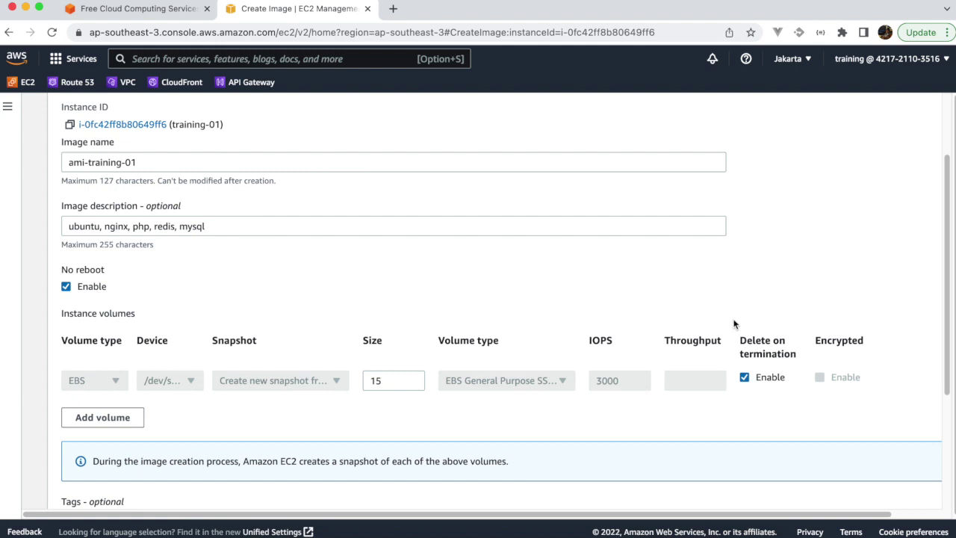
{"action": "left_click_drag", "start_coordinate": [739, 341], "coordinate": [797, 356]}
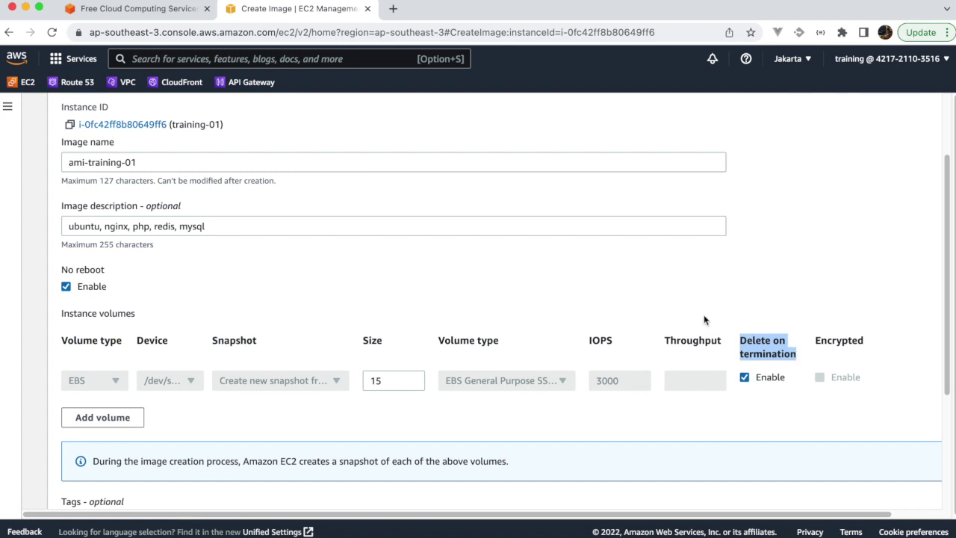
{"action": "scroll", "coordinate": [741, 288], "scroll_direction": "down", "scroll_amount": 5}
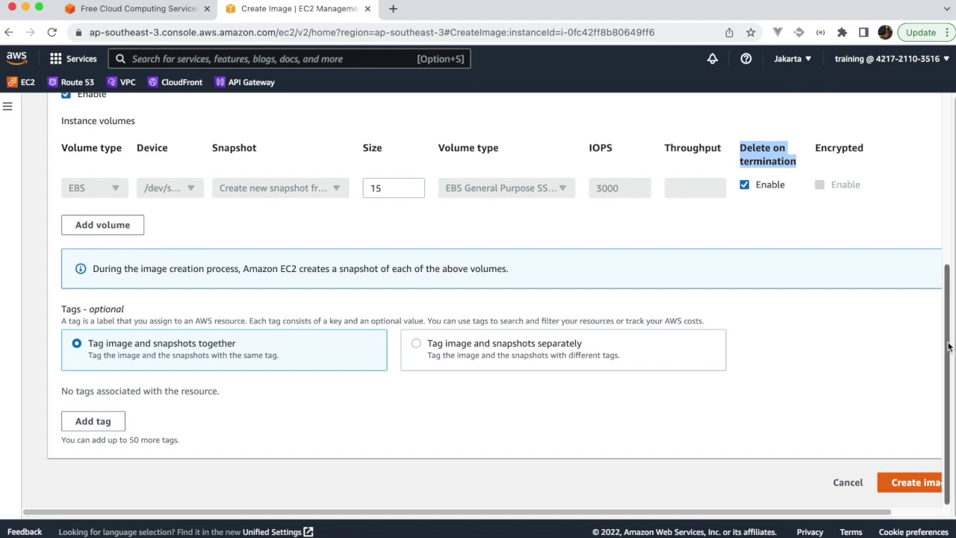
{"action": "scroll", "coordinate": [950, 348], "scroll_direction": "up", "scroll_amount": 5}
{"action": "scroll", "coordinate": [329, 187], "scroll_direction": "down", "scroll_amount": 2}
{"action": "scroll", "coordinate": [328, 187], "scroll_direction": "up", "scroll_amount": 2}
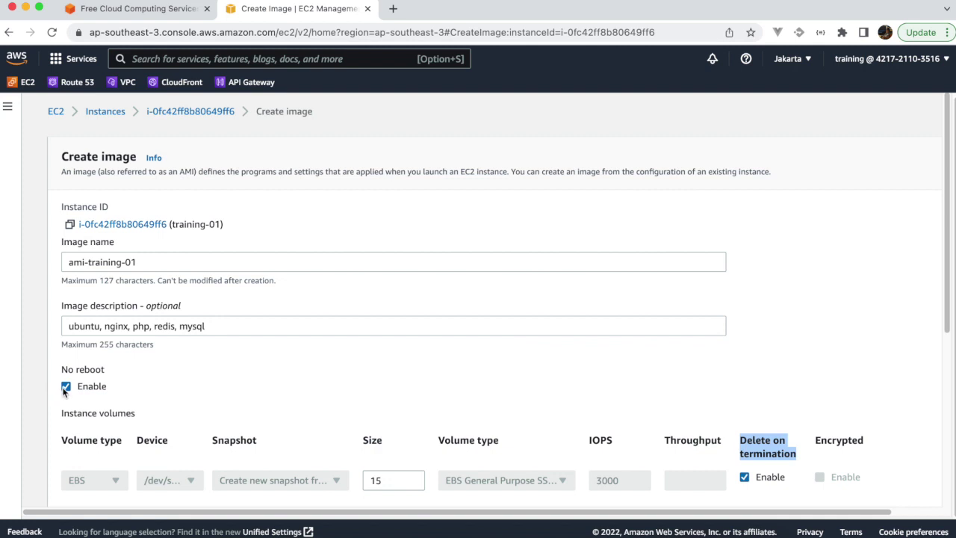
Create the image with the volume and tag settings kept at their defaults
{"action": "left_click_drag", "start_coordinate": [949, 278], "coordinate": [933, 406]}
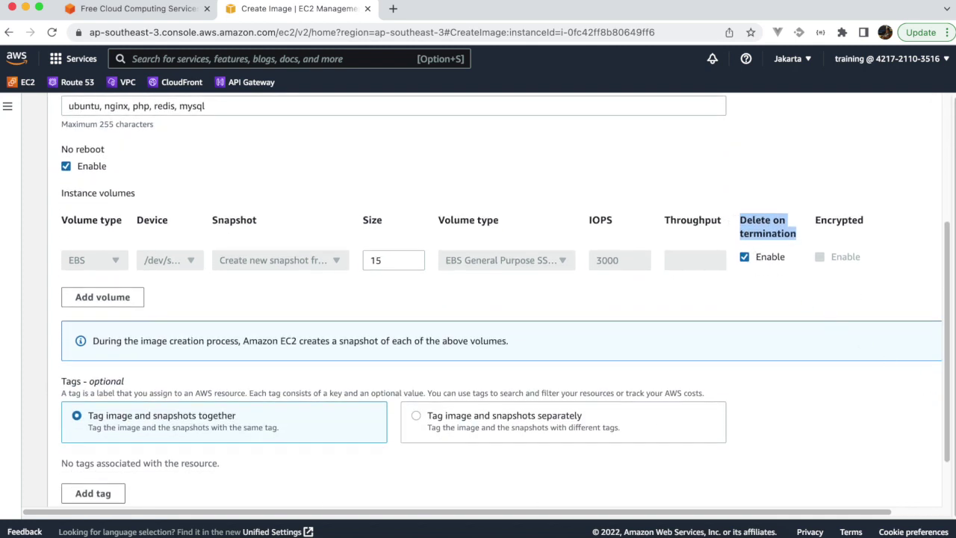
{"action": "left_click_drag", "start_coordinate": [946, 303], "coordinate": [946, 346]}
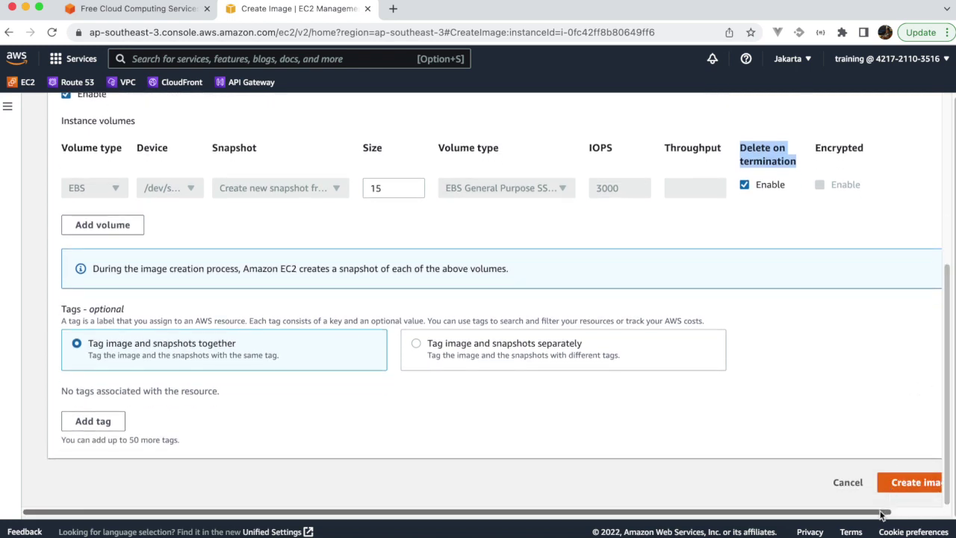
{"action": "left_click_drag", "start_coordinate": [883, 513], "coordinate": [932, 513]}
{"action": "left_click", "coordinate": [864, 483]}
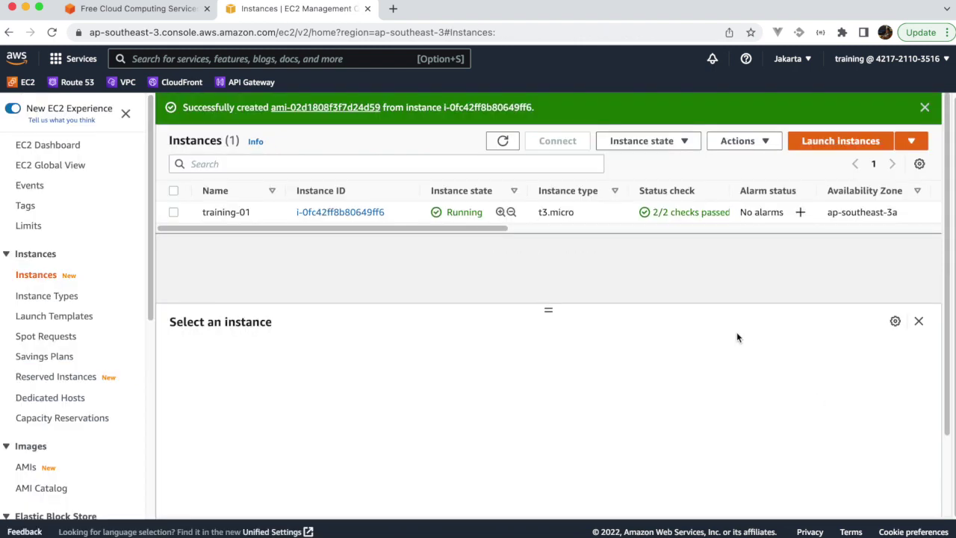
Read the image creation notice, then examine the new image's status and details in the AMIs list
{"action": "left_click_drag", "start_coordinate": [184, 107], "coordinate": [499, 116]}
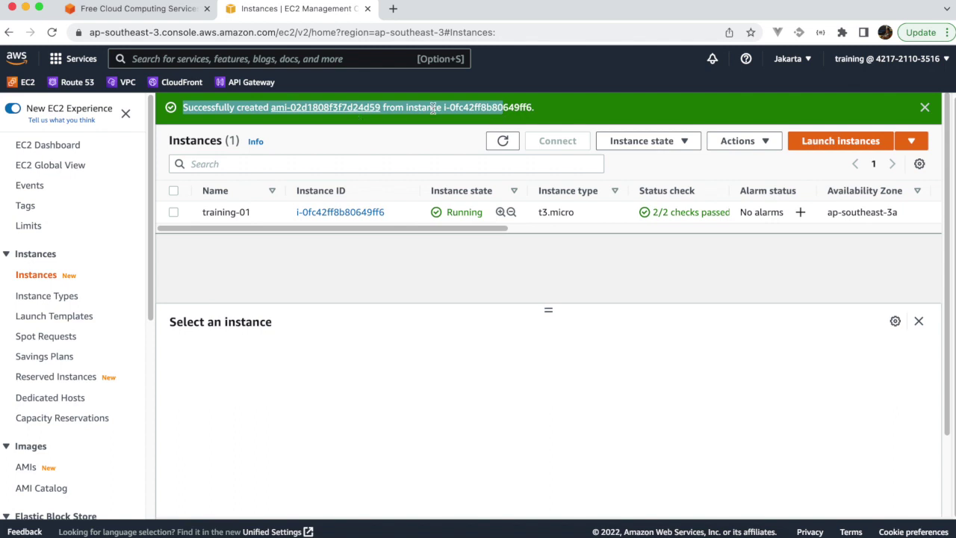
{"action": "left_click", "coordinate": [408, 109]}
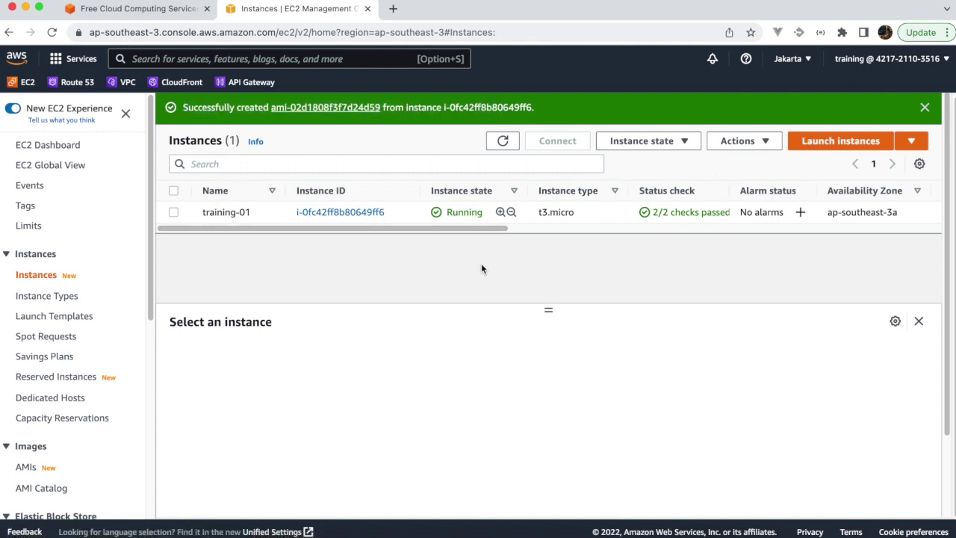
{"action": "left_click", "coordinate": [27, 467]}
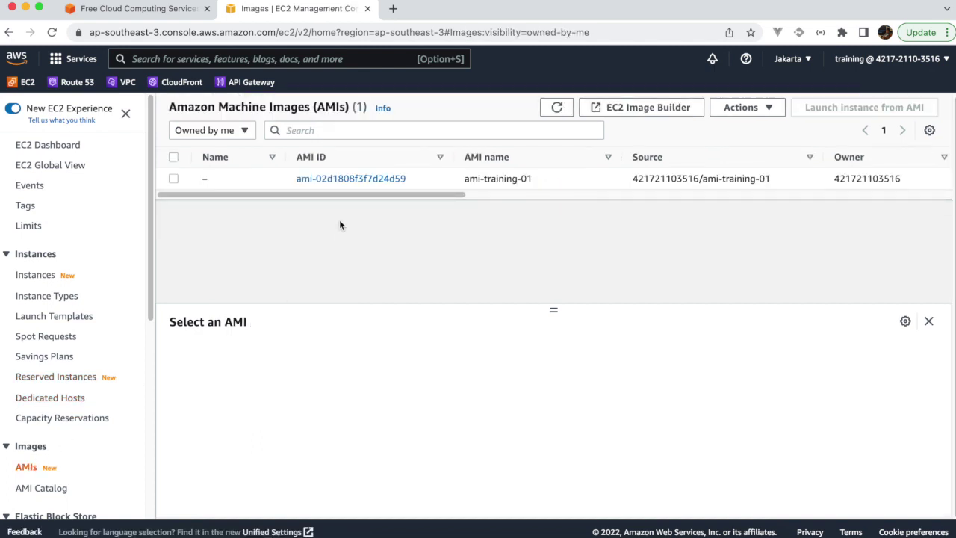
{"action": "left_click_drag", "start_coordinate": [345, 198], "coordinate": [512, 199]}
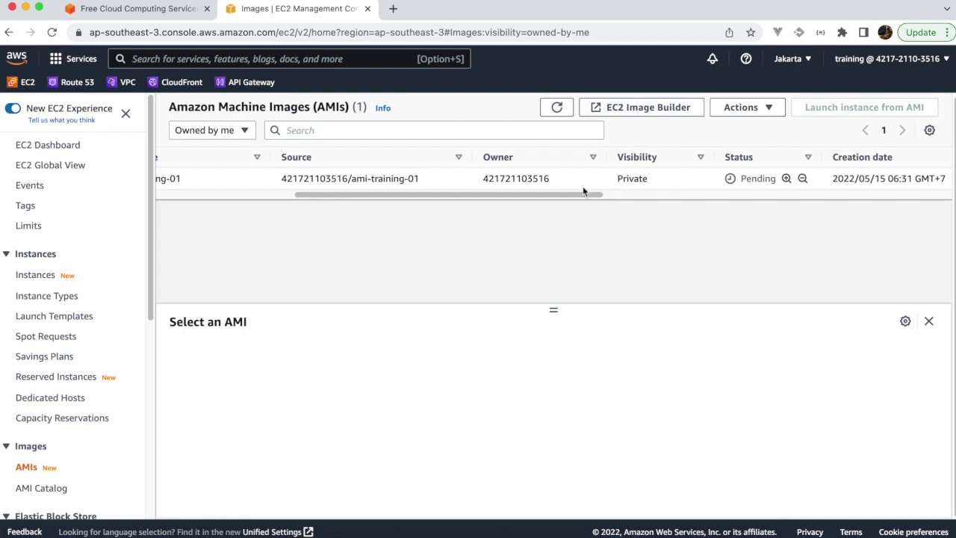
{"action": "left_click_drag", "start_coordinate": [560, 198], "coordinate": [317, 200]}
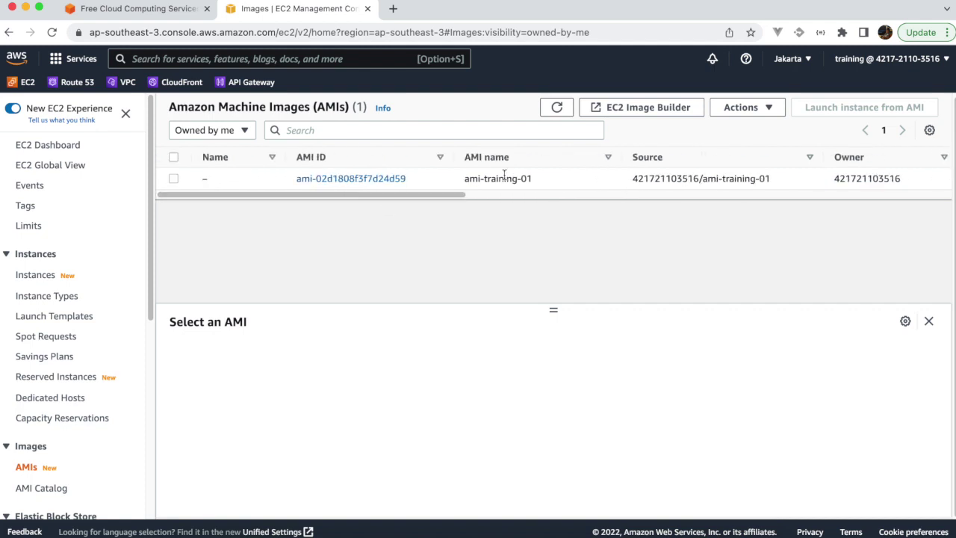
{"action": "left_click_drag", "start_coordinate": [427, 197], "coordinate": [405, 199]}
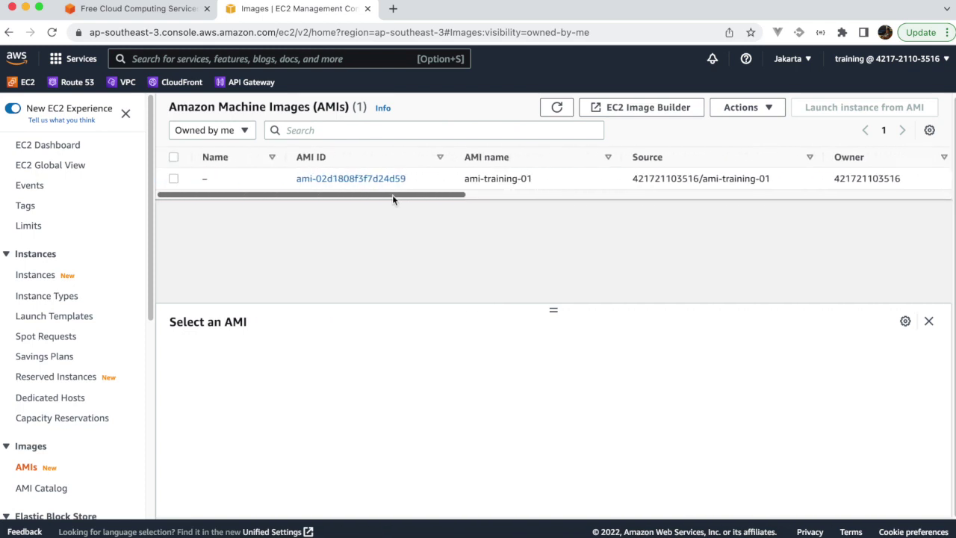